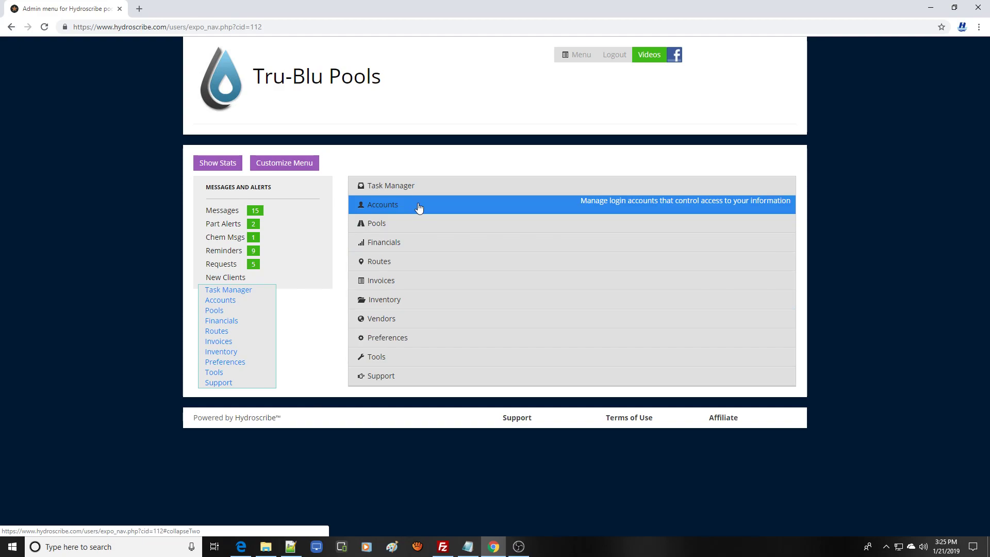
- Open the profile of the third-to-last customer in the customer accounts list
left_click(418, 207)
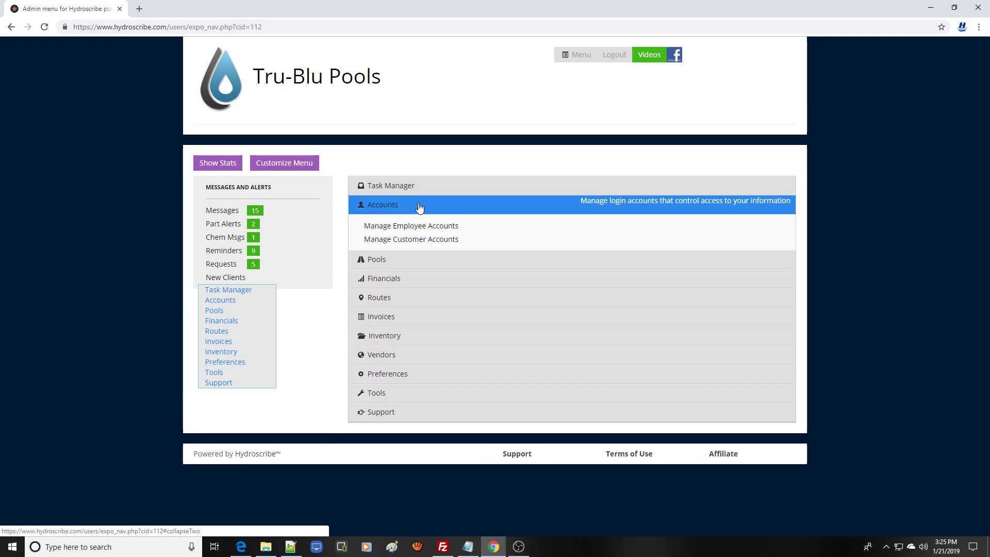
left_click(473, 244)
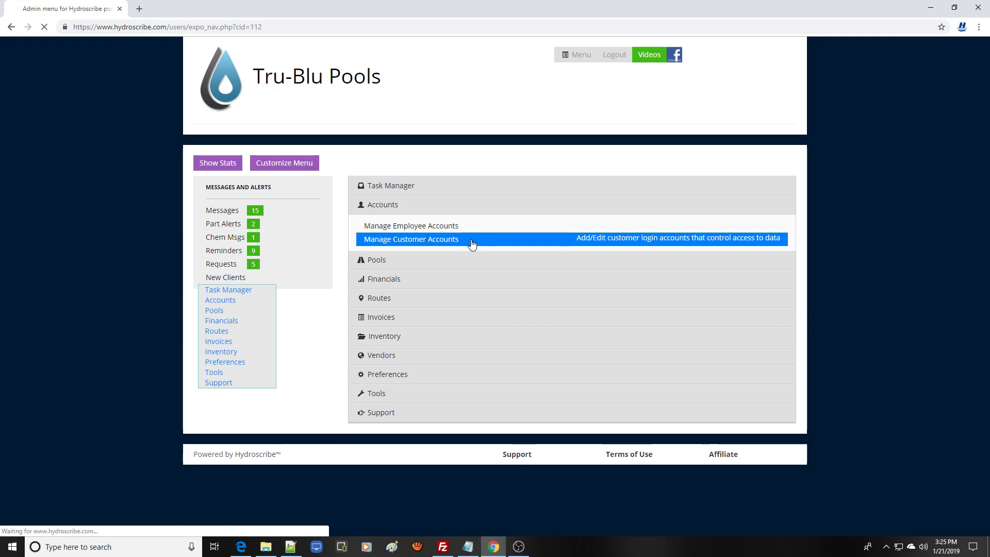
scroll(986, 270, "down", 2)
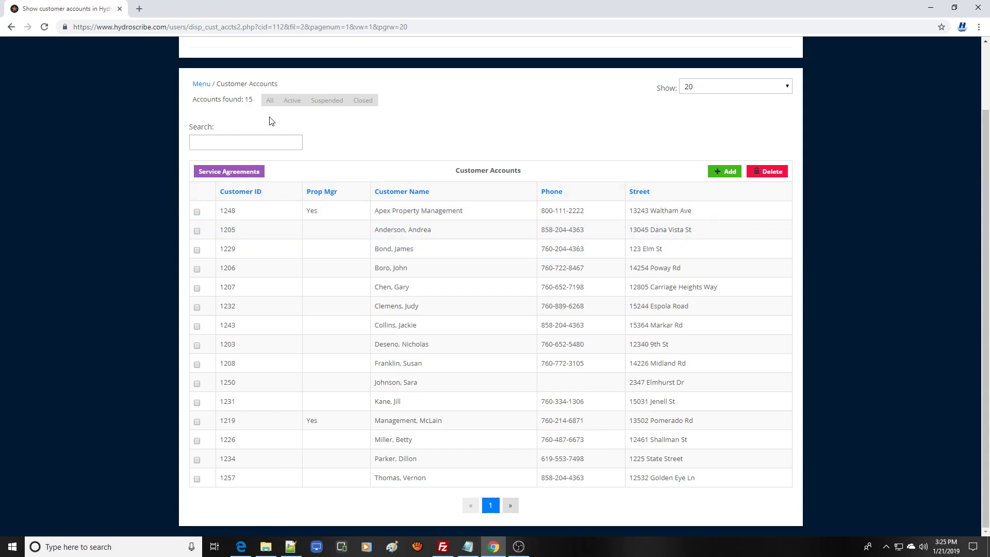
left_click(419, 441)
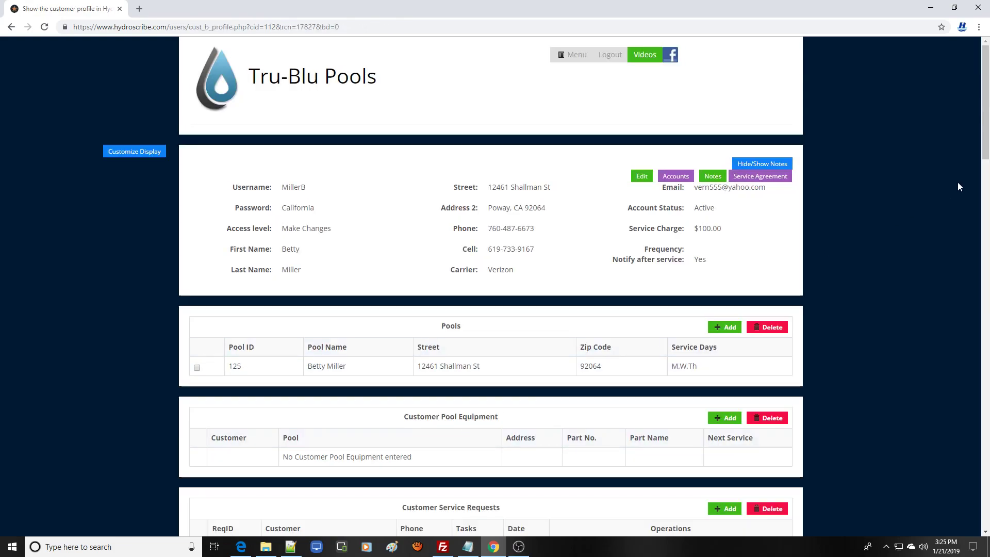
- Start a new customer charge from the profile's Customer Charges section, keeping the charge type as Labor charge
left_click_drag(985, 103, 988, 413)
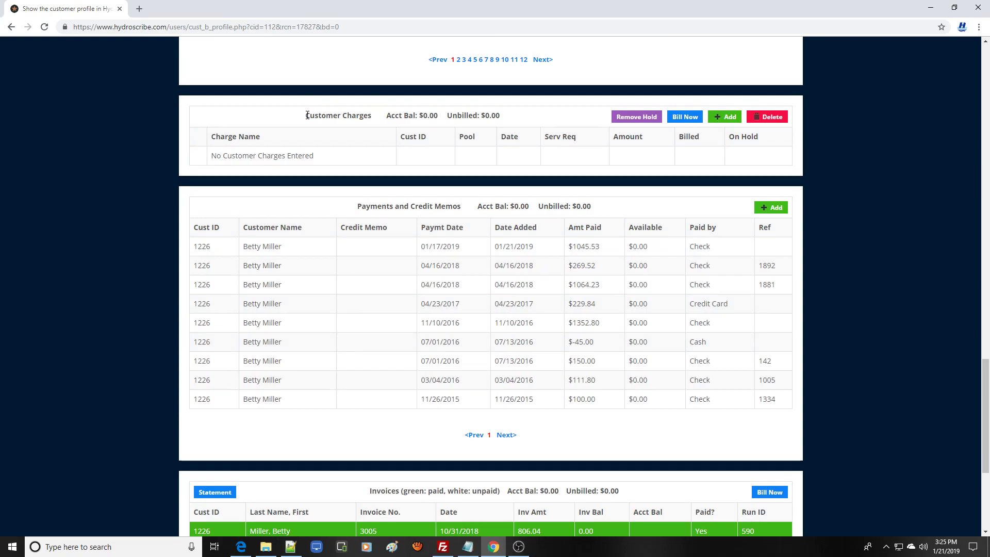
left_click(728, 117)
left_click_drag(985, 175, 985, 263)
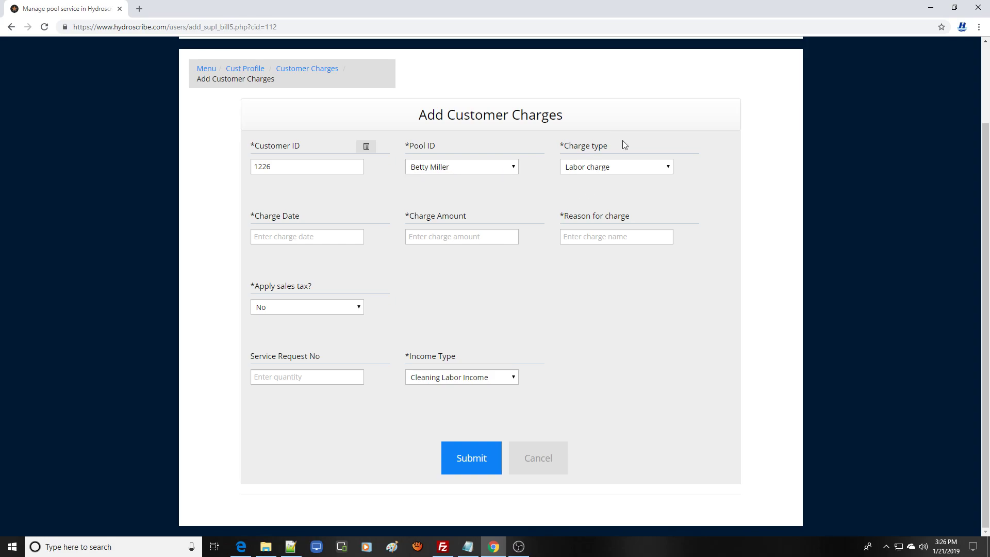
left_click(669, 171)
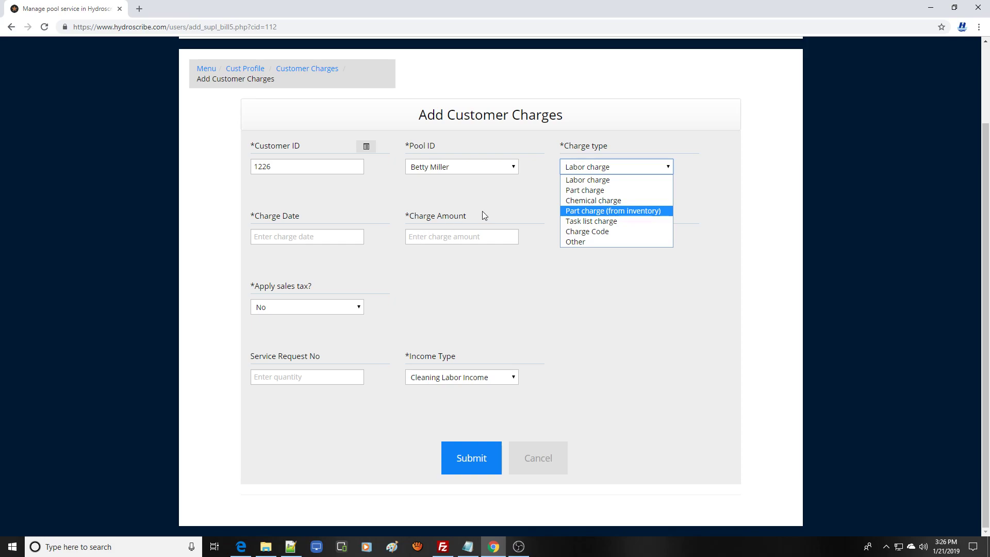
left_click(519, 207)
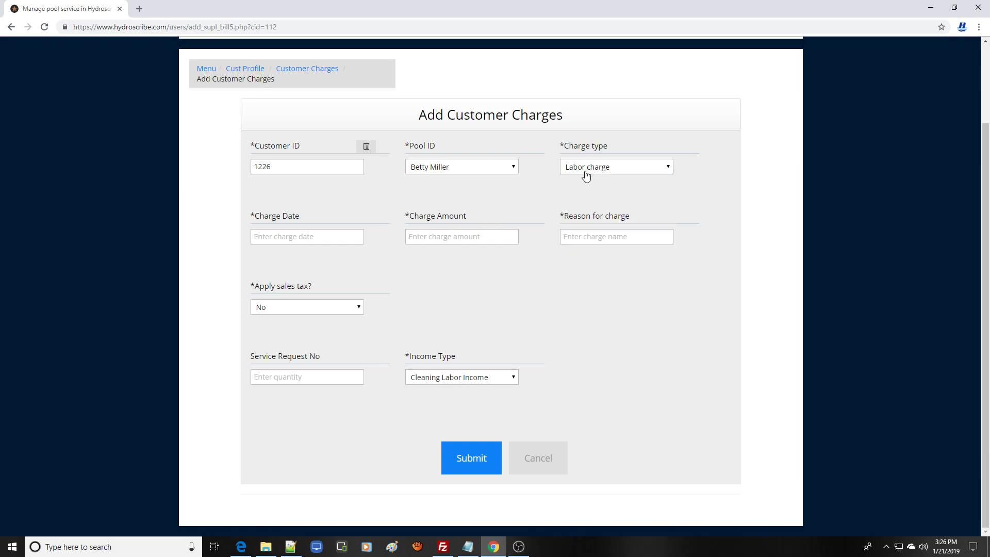
- Submit the labor charge dated 01/18/2019 for 50.75 with the reason "Filter clean"
left_click(293, 238)
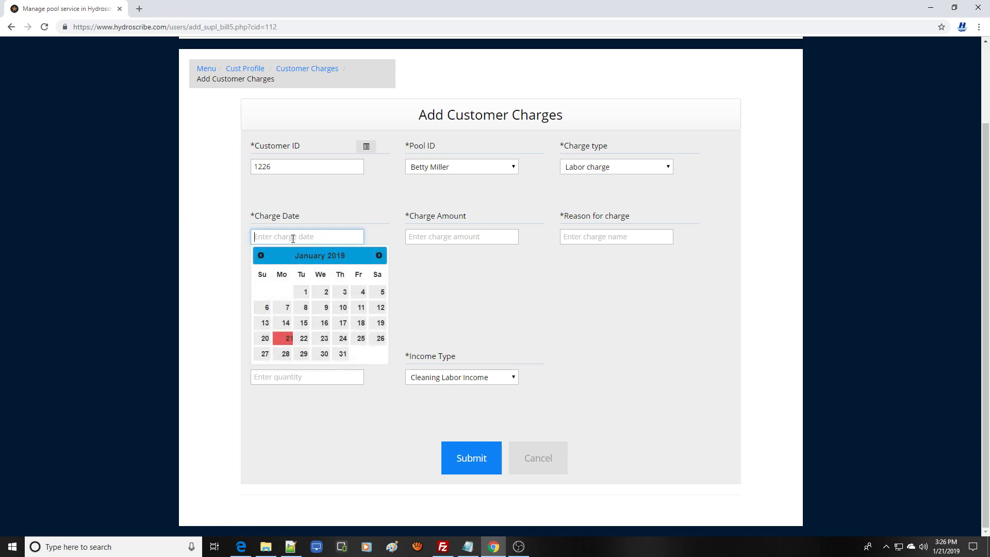
left_click(362, 328)
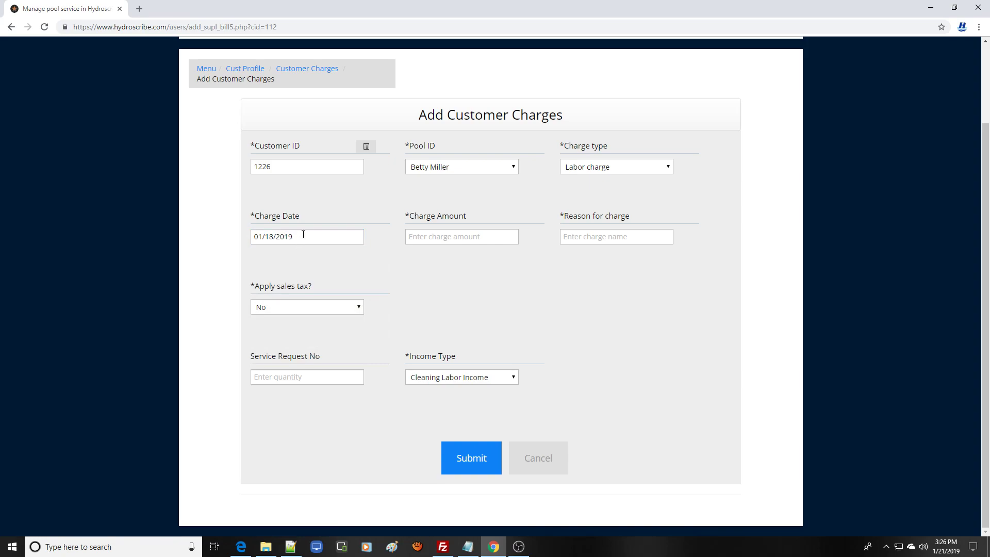
left_click(433, 239)
type("50.75")
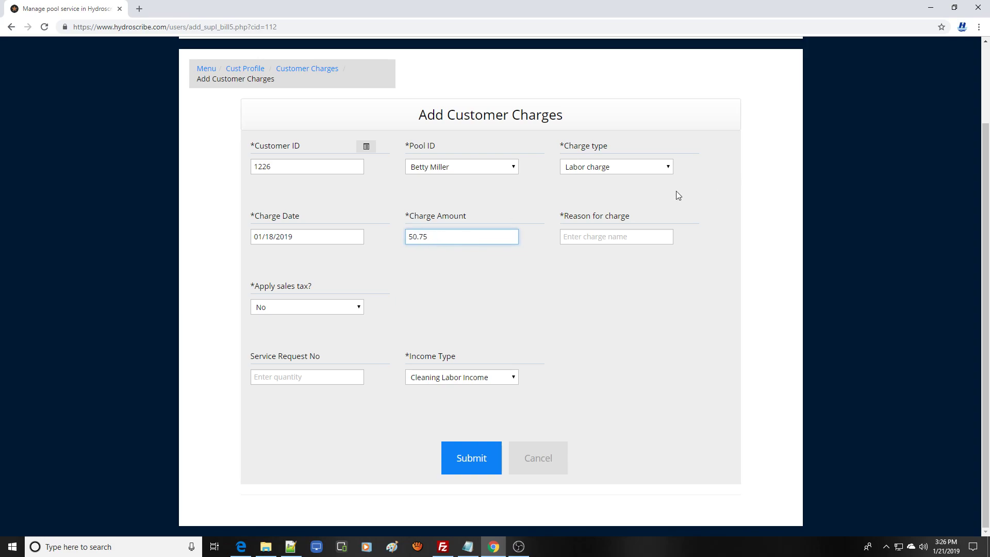
left_click(565, 236)
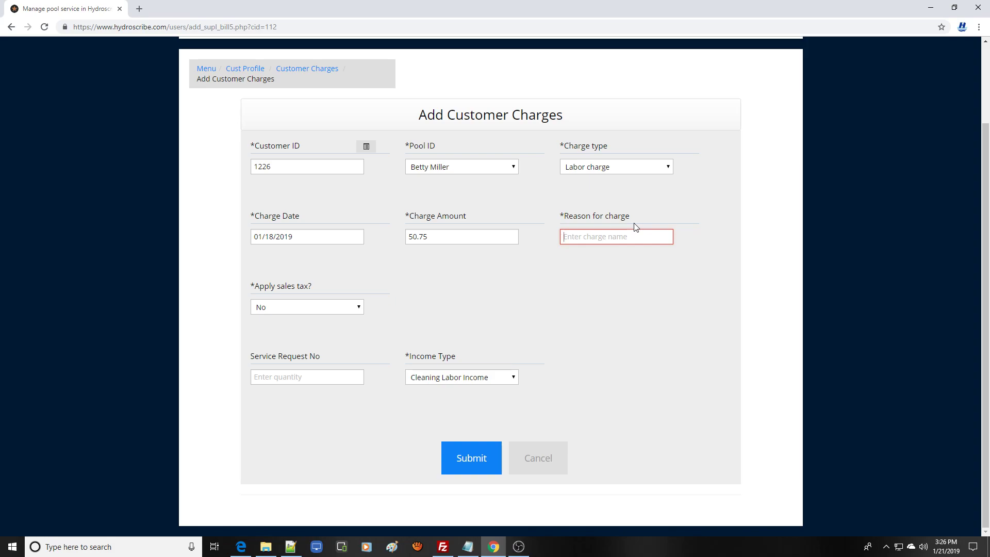
type("Filter clean")
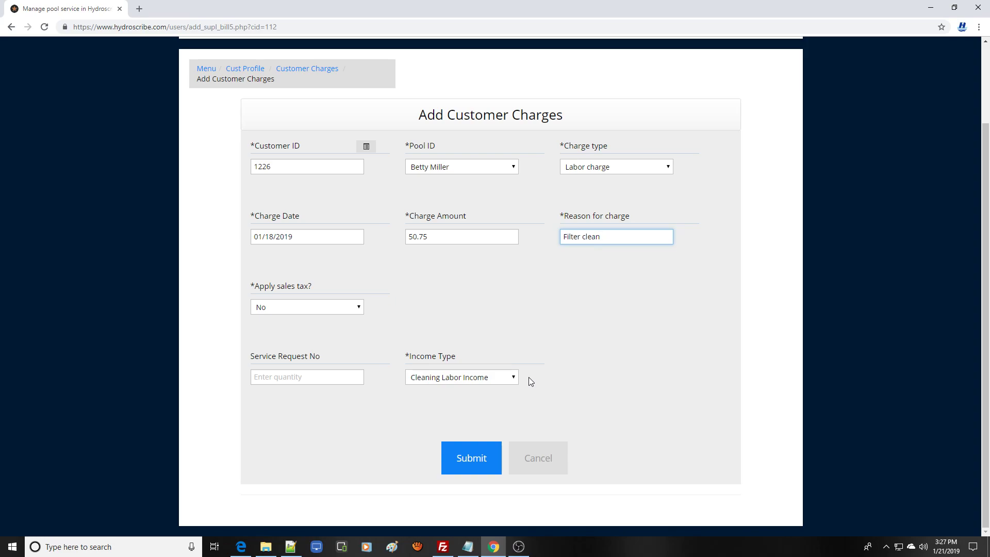
left_click(476, 463)
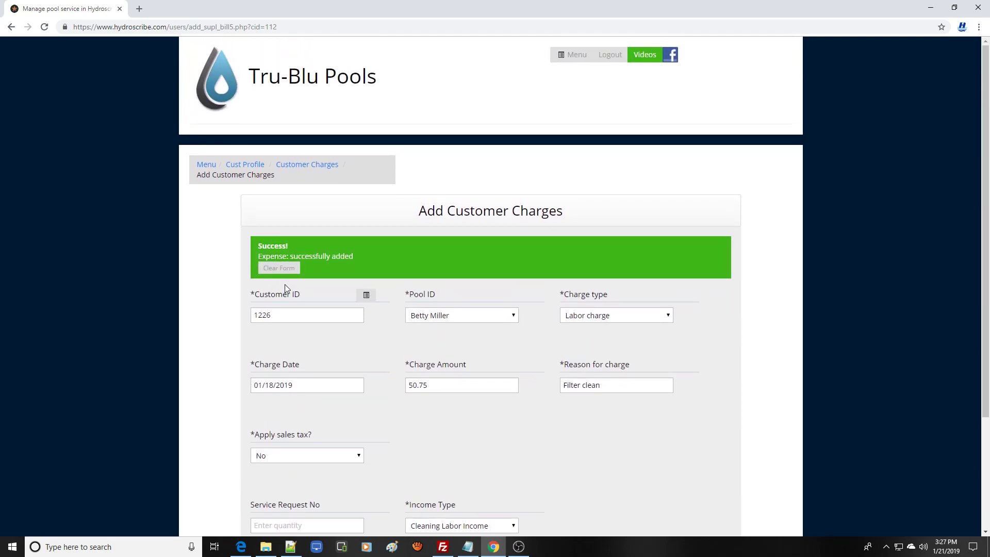
- Return to the customer's profile and start another customer charge of the type Part charge (from inventory)
left_click(245, 164)
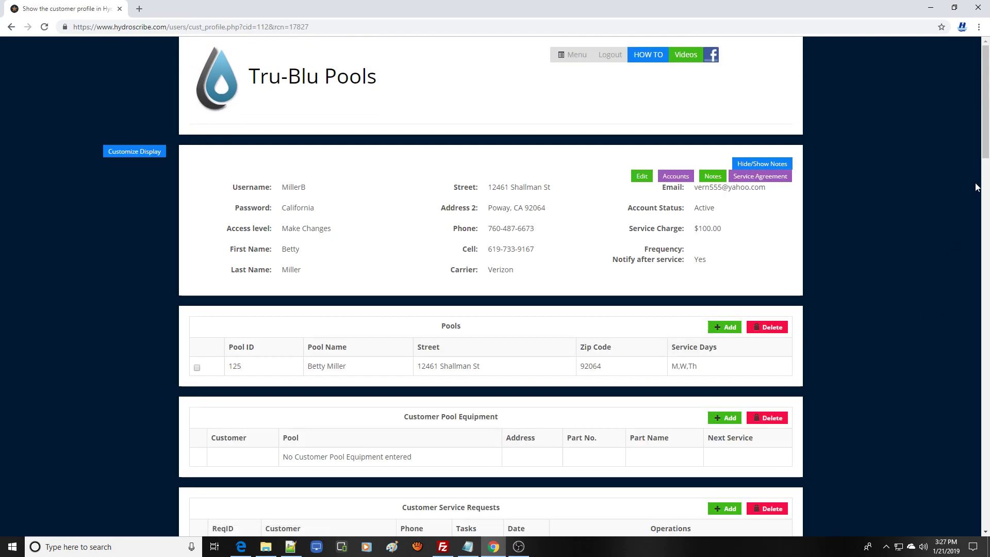
left_click_drag(984, 135, 987, 444)
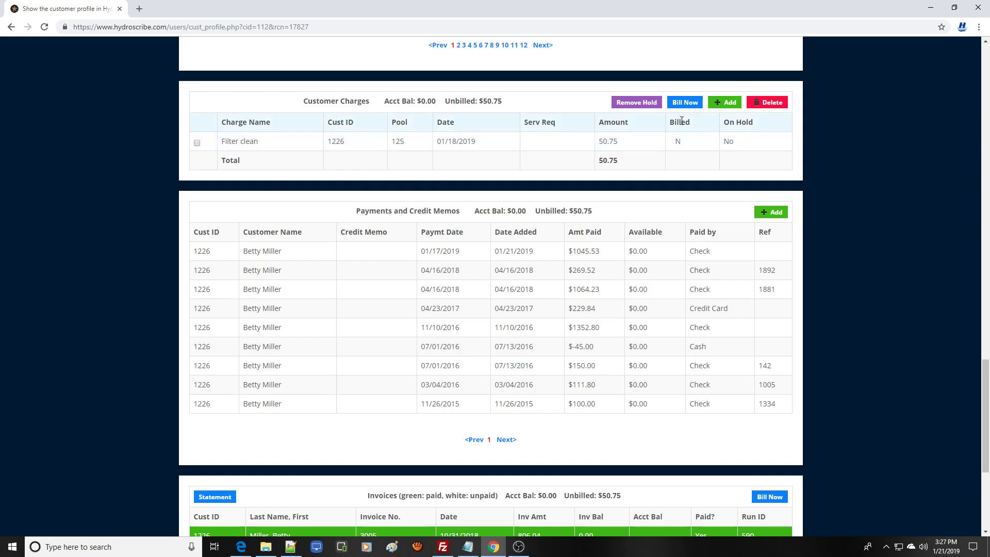
left_click(714, 102)
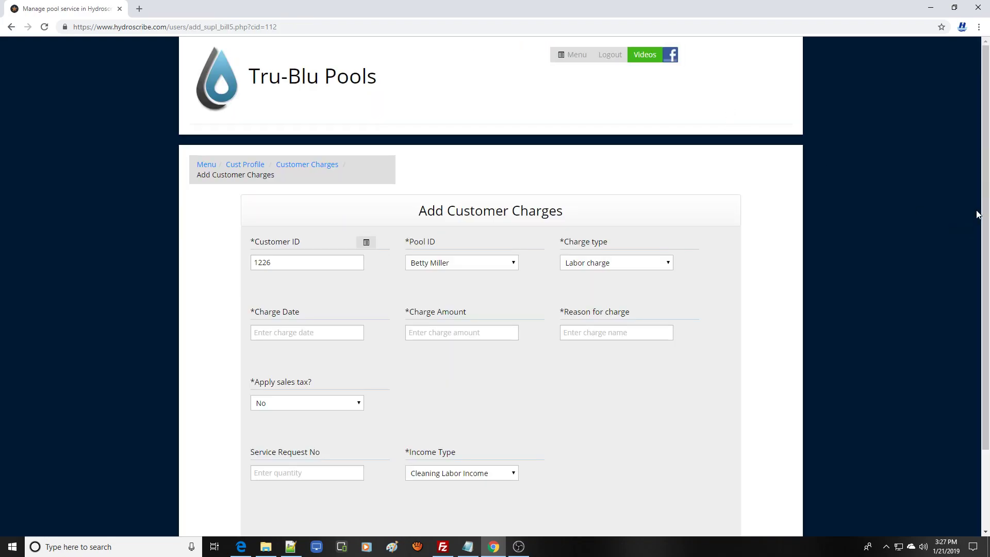
scroll(979, 214, "down", 2)
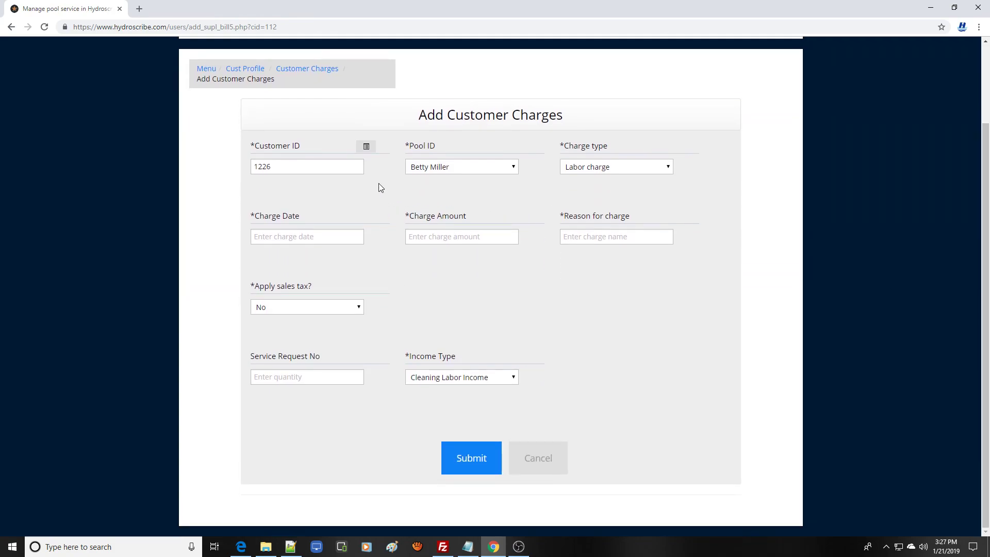
left_click(669, 172)
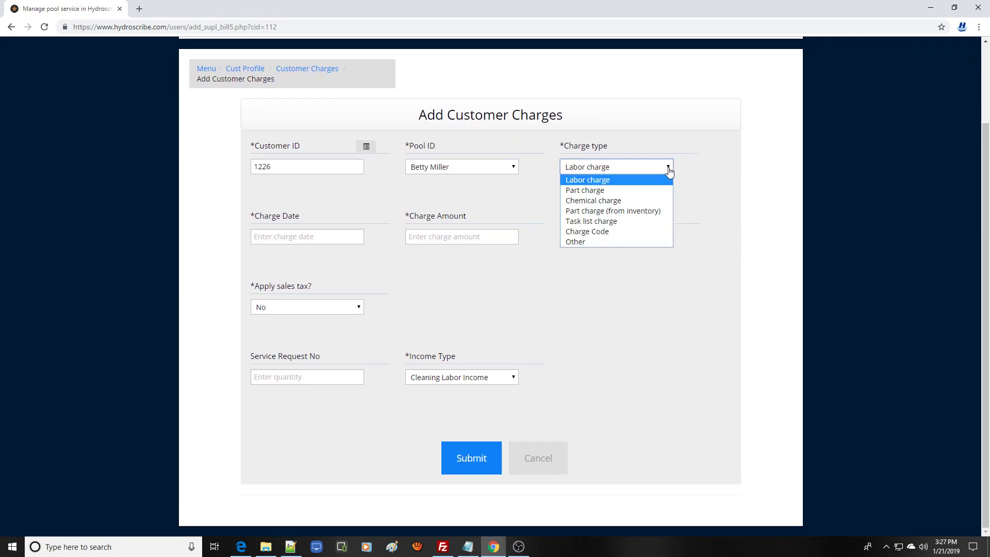
left_click(644, 210)
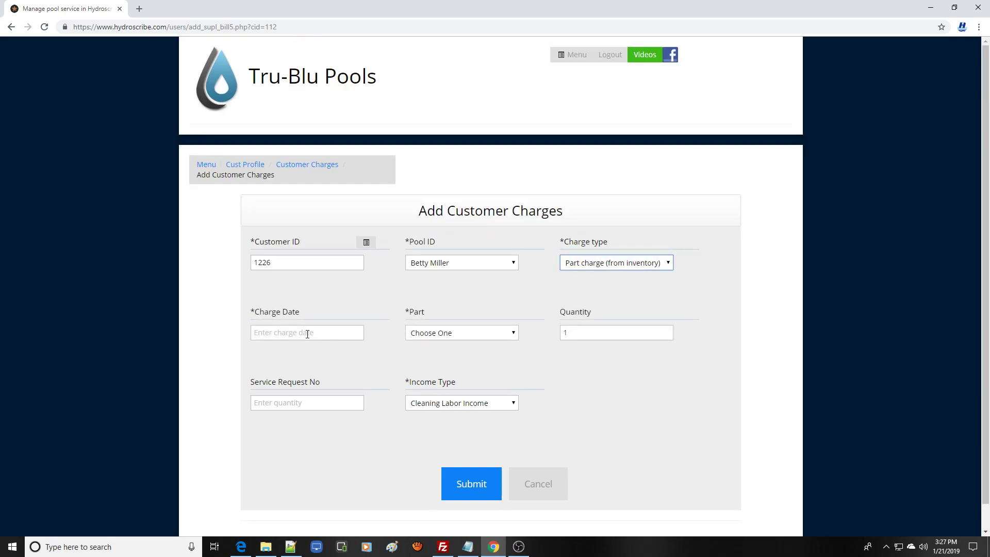
- Submit the part charge dated 01/18/2019 for one Clean and Clear Plus 240 Round filter
left_click(307, 334)
left_click(360, 420)
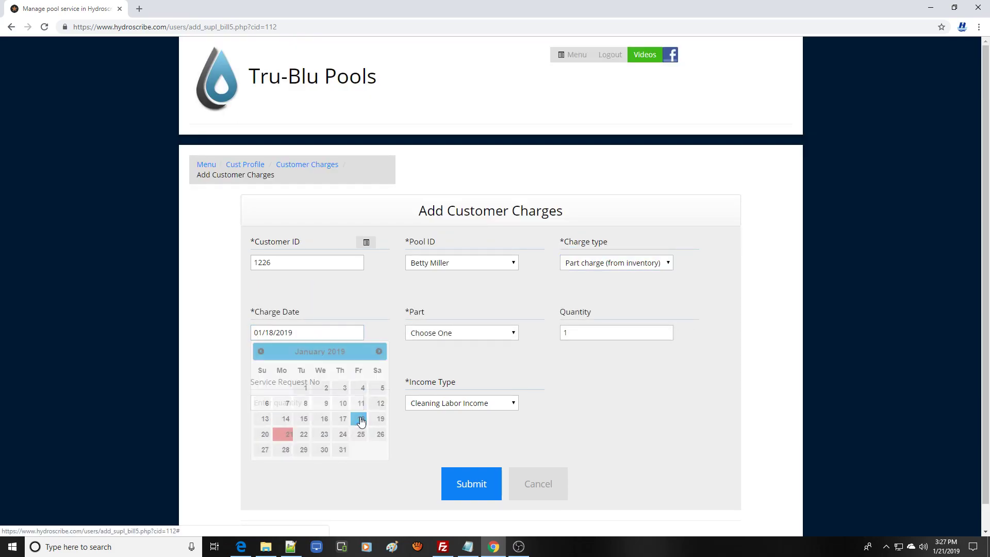
left_click(513, 334)
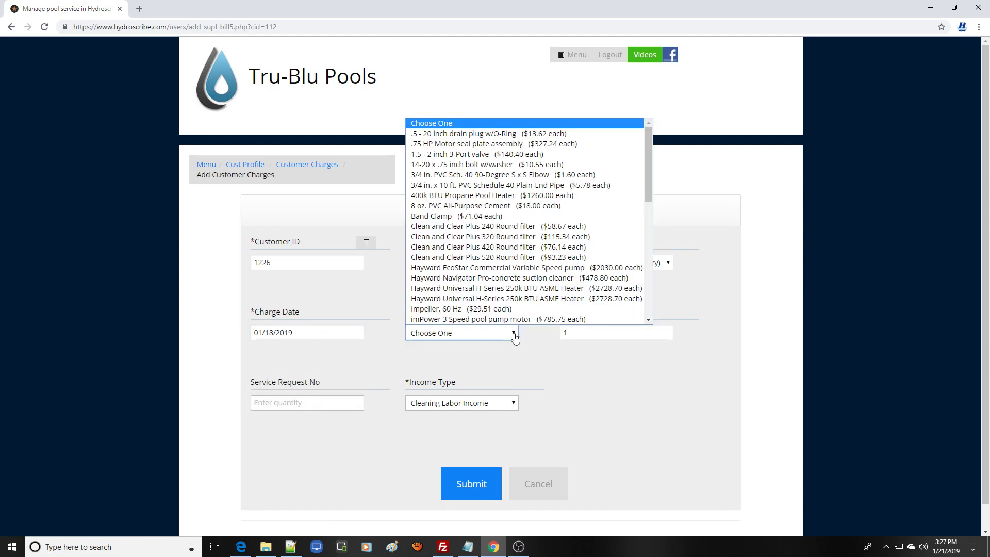
left_click(529, 230)
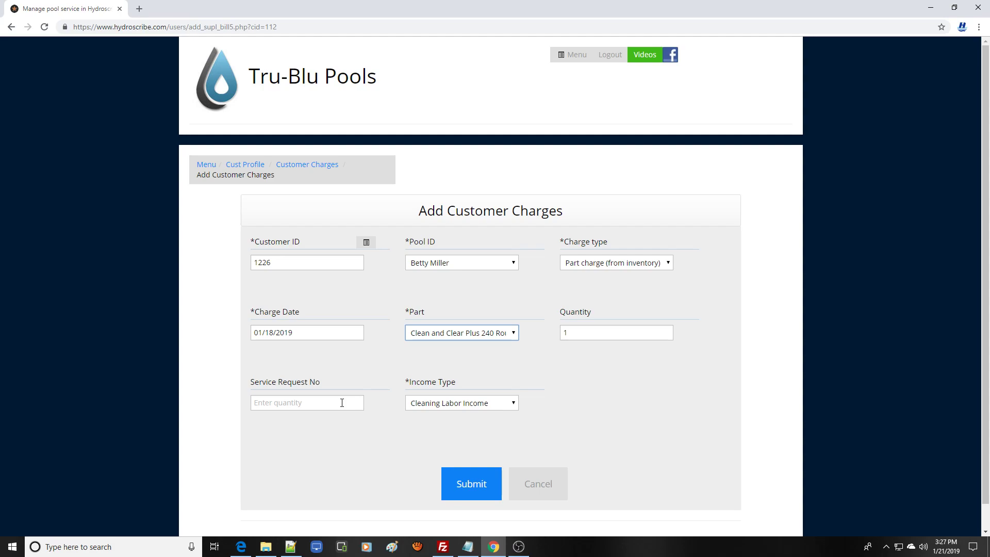
left_click(476, 484)
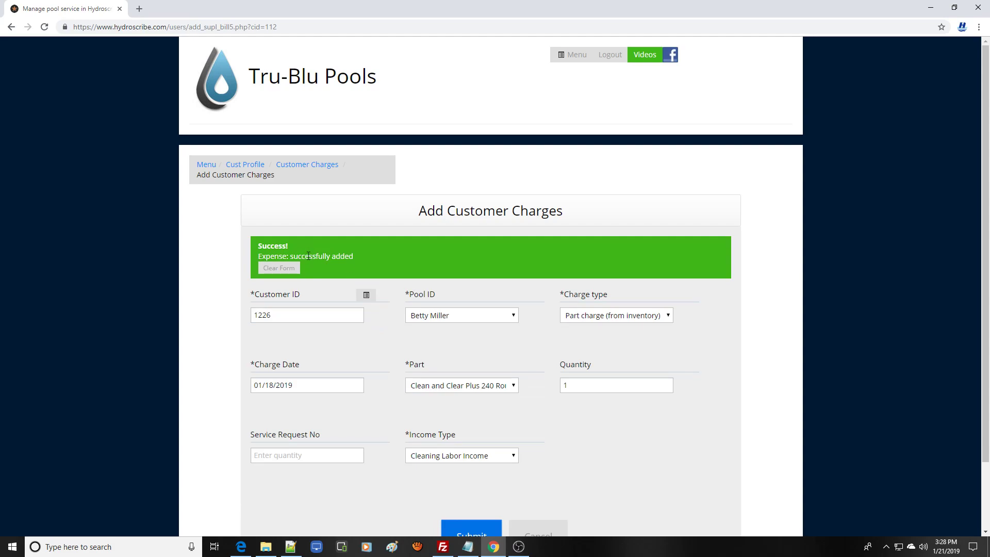
- Return to the customer's profile and start billing the charges in the Customer Charges section
left_click(249, 166)
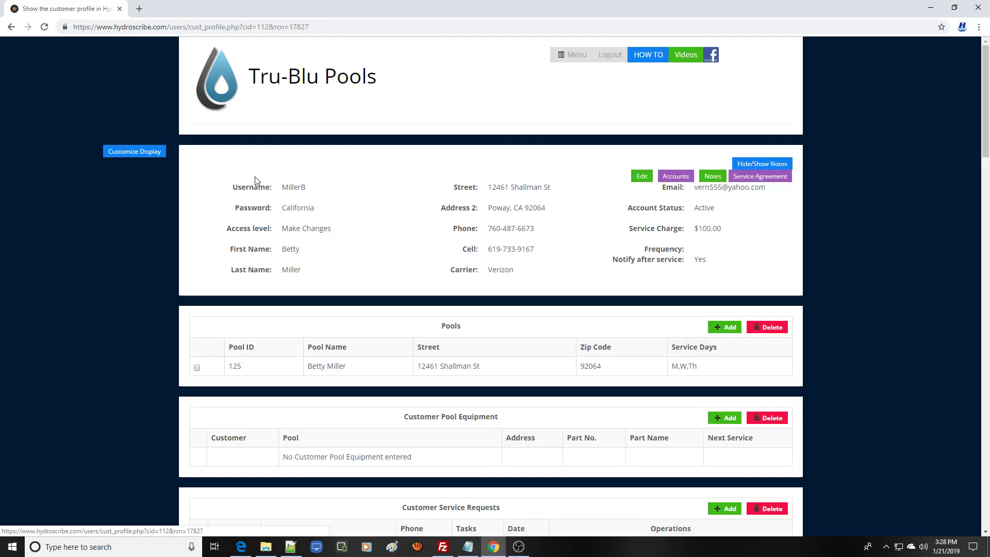
left_click_drag(984, 137, 987, 426)
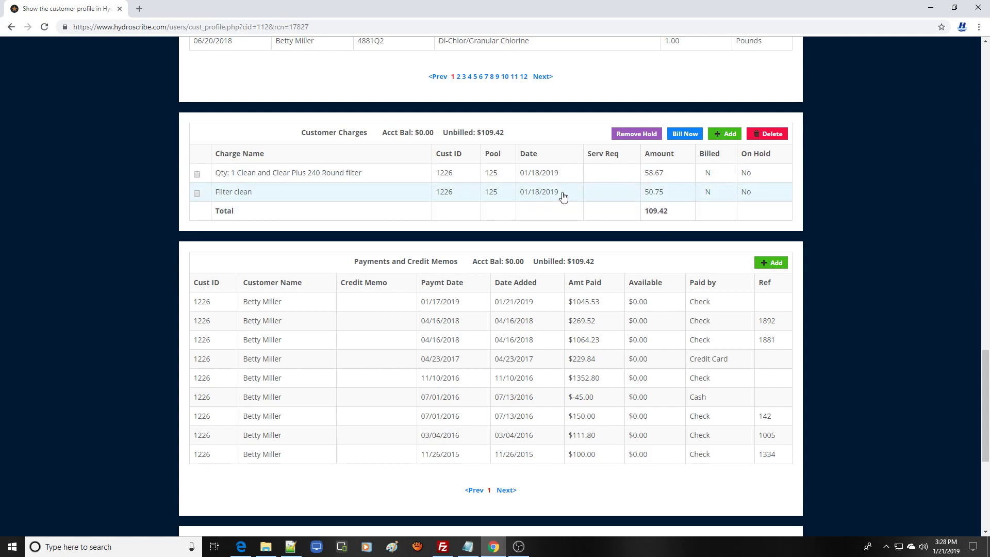
left_click(690, 135)
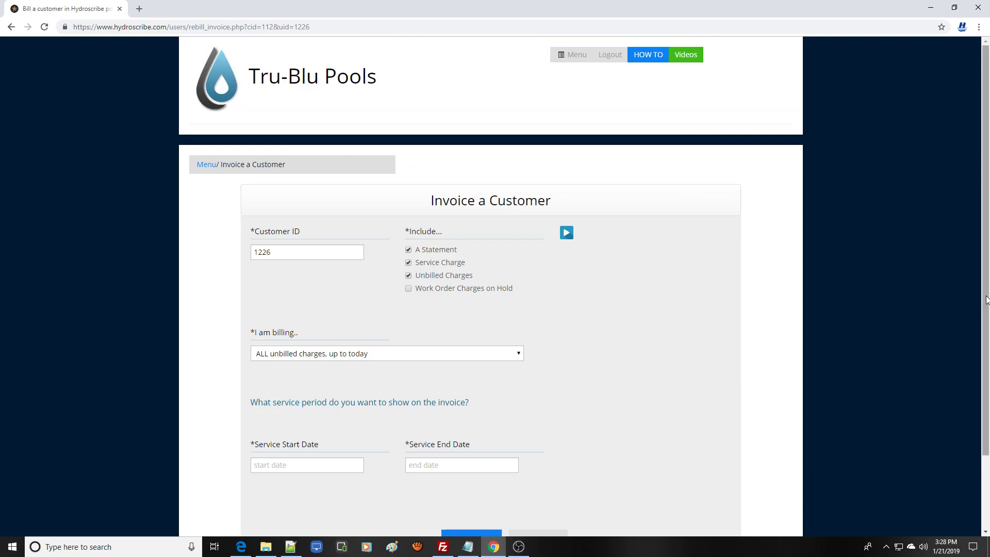
- Create the invoice for all unbilled charges without the service charge, using 01/21/2019 as both service start and end date
scroll(986, 300, "down", 2)
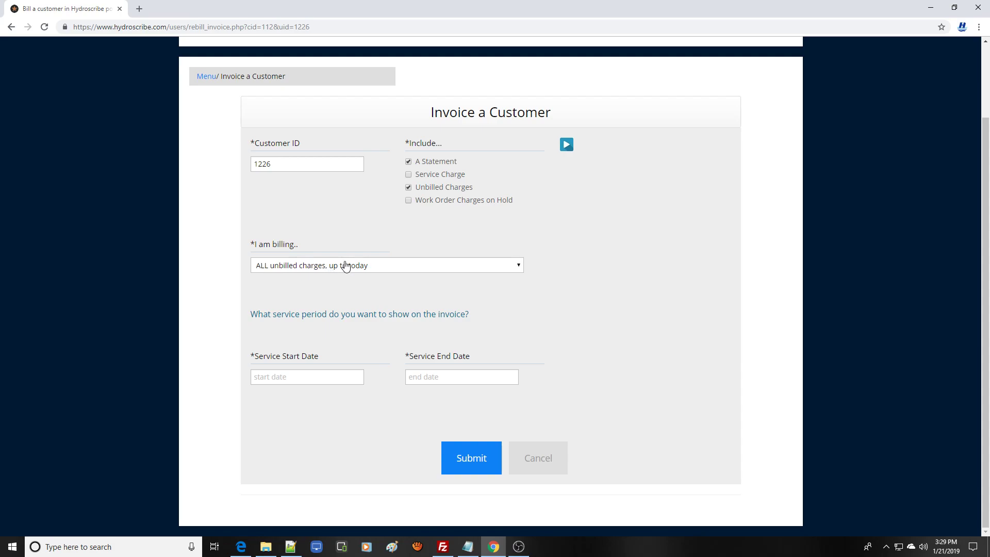
left_click(299, 378)
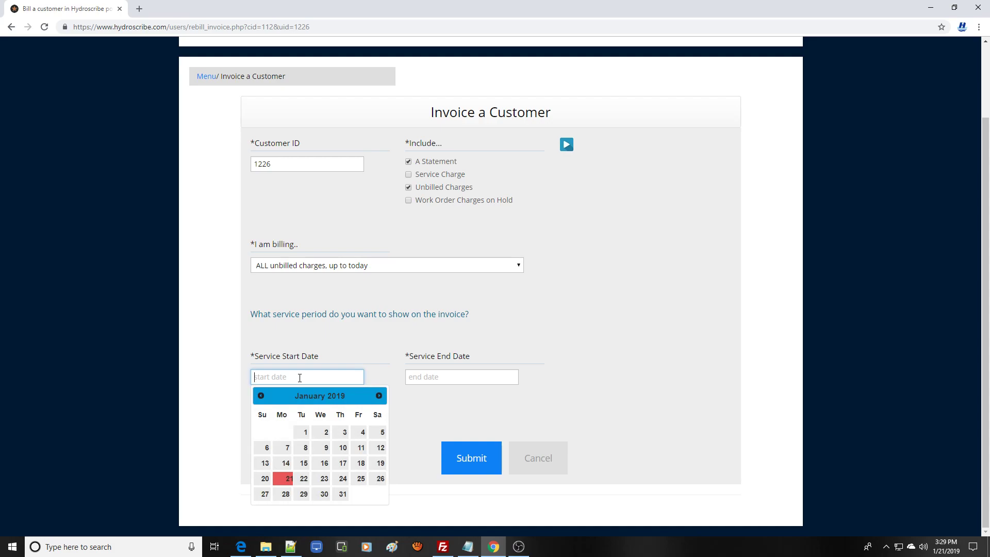
left_click(284, 480)
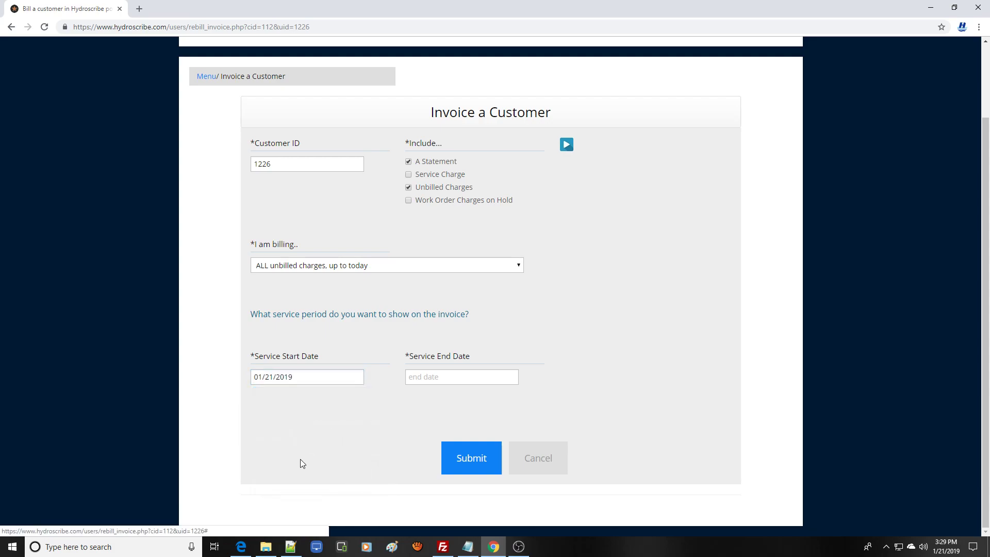
left_click(431, 377)
left_click(439, 478)
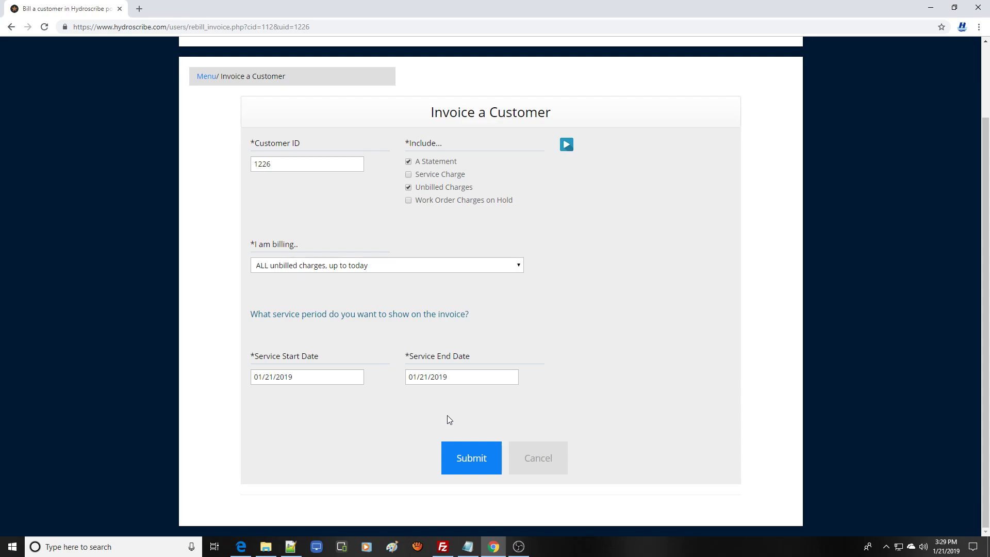
left_click(476, 460)
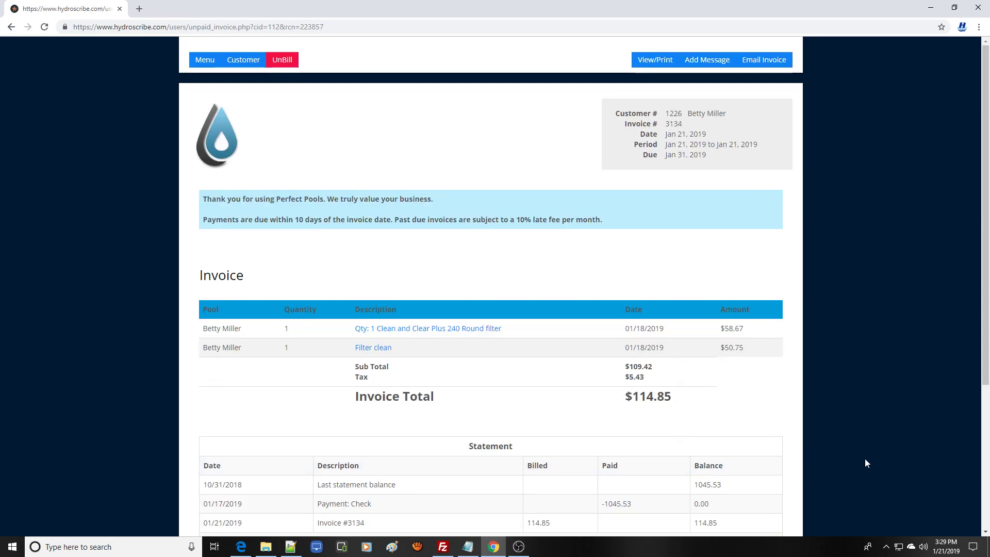
- Return to the customer's profile and open the unpaid 01/21/2019 invoice to examine its charges, tax and statement
left_click_drag(986, 348, 972, 299)
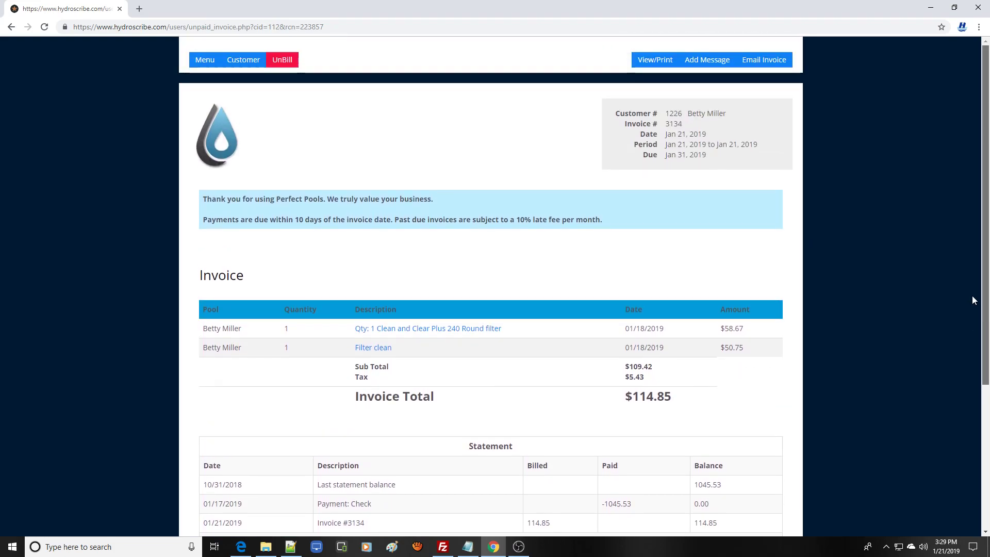
left_click(247, 61)
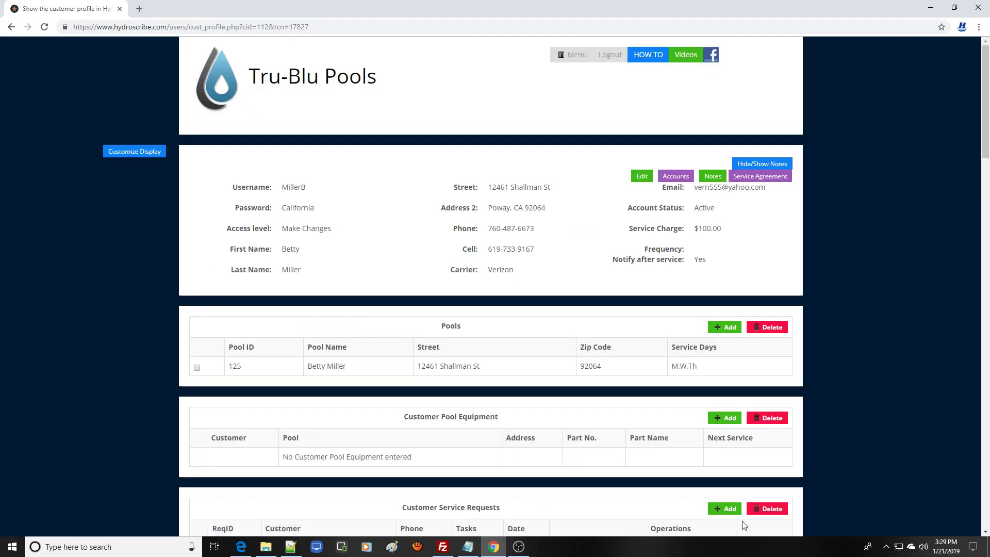
left_click_drag(986, 127, 986, 429)
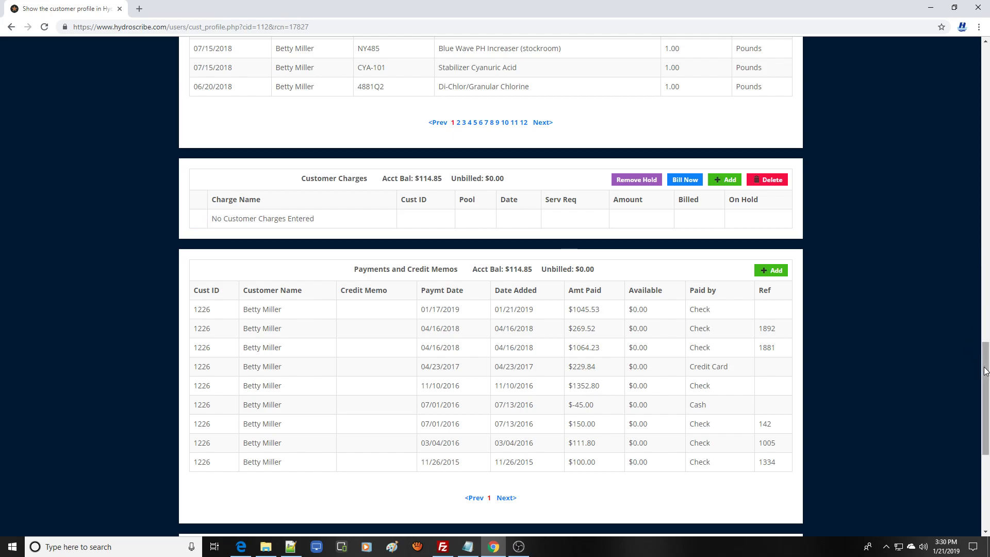
scroll(985, 370, "down", 6)
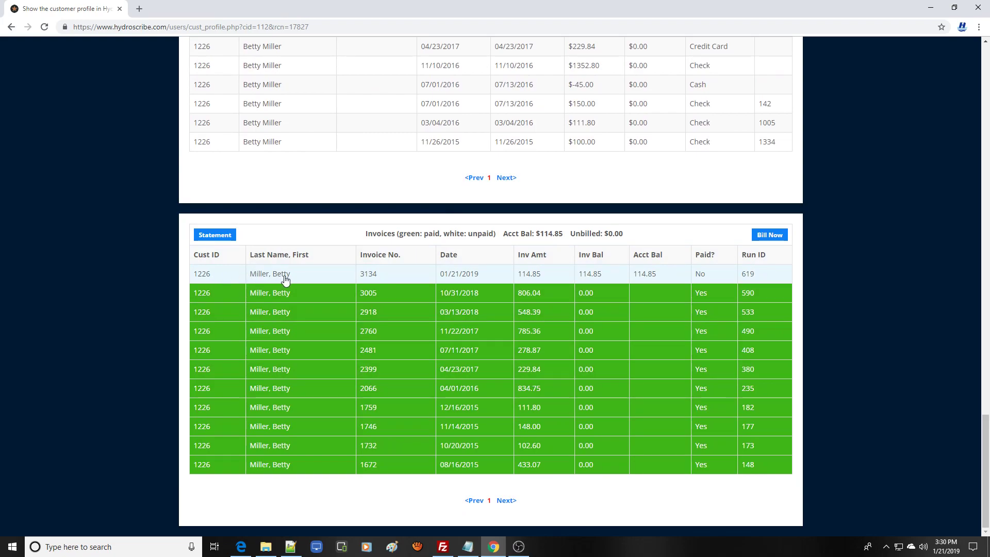
left_click(468, 278)
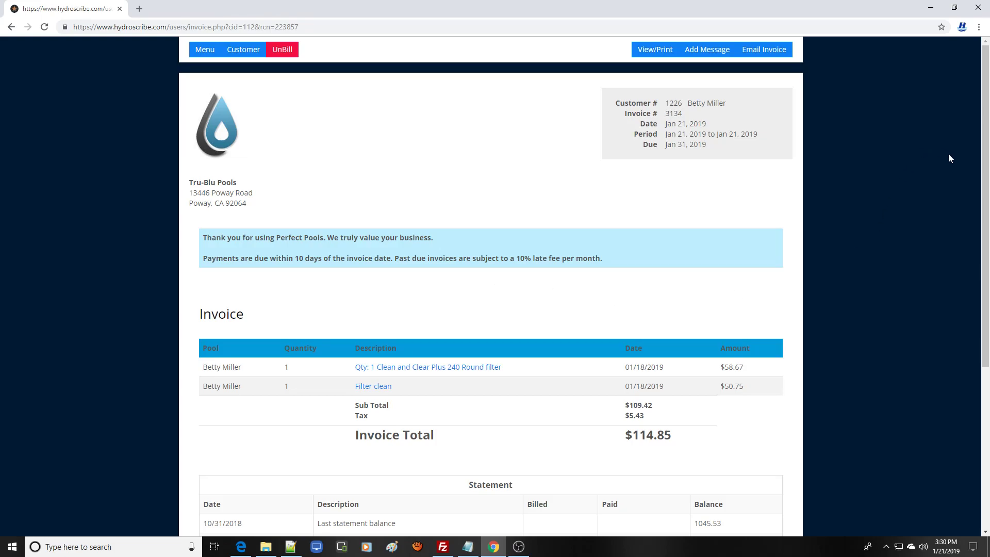
left_click_drag(987, 185, 987, 297)
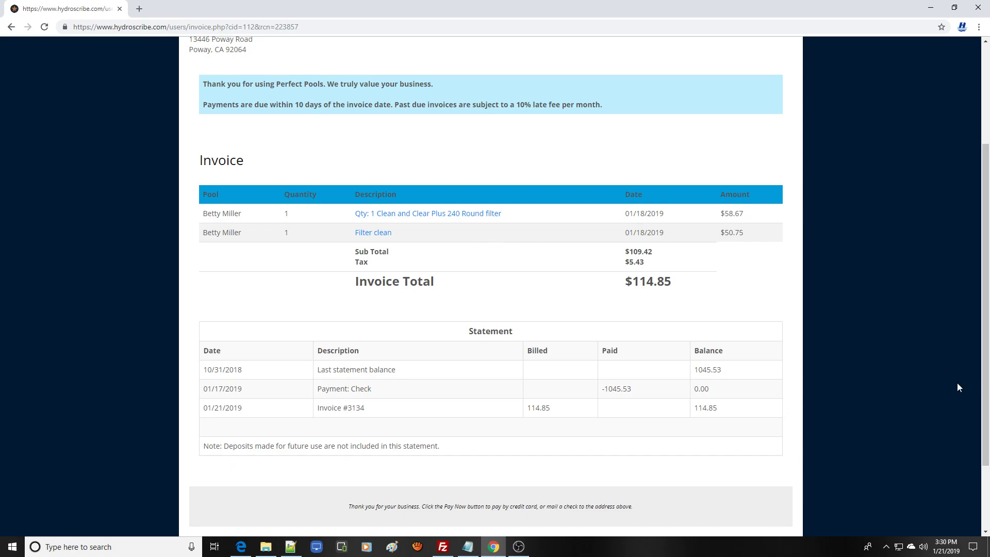
left_click_drag(985, 402, 955, 292)
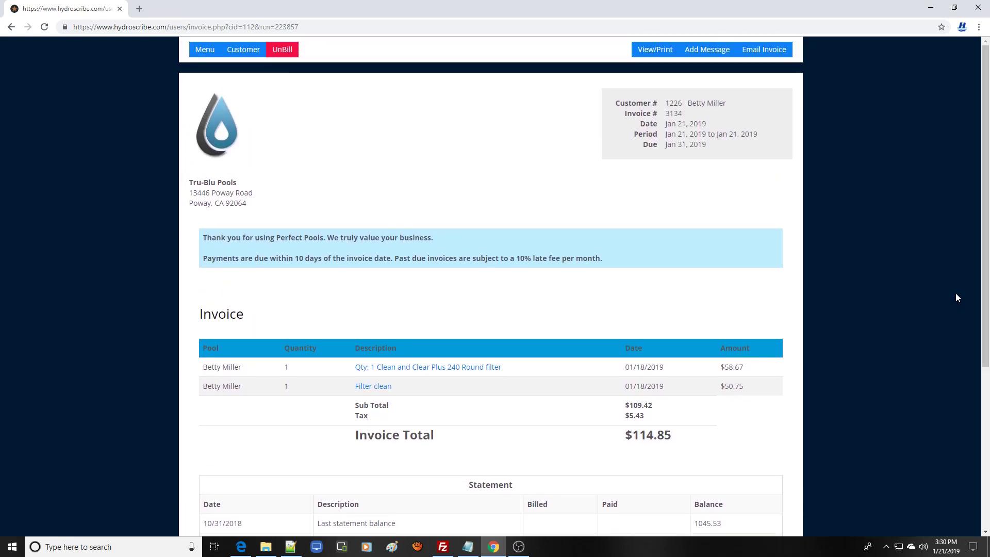